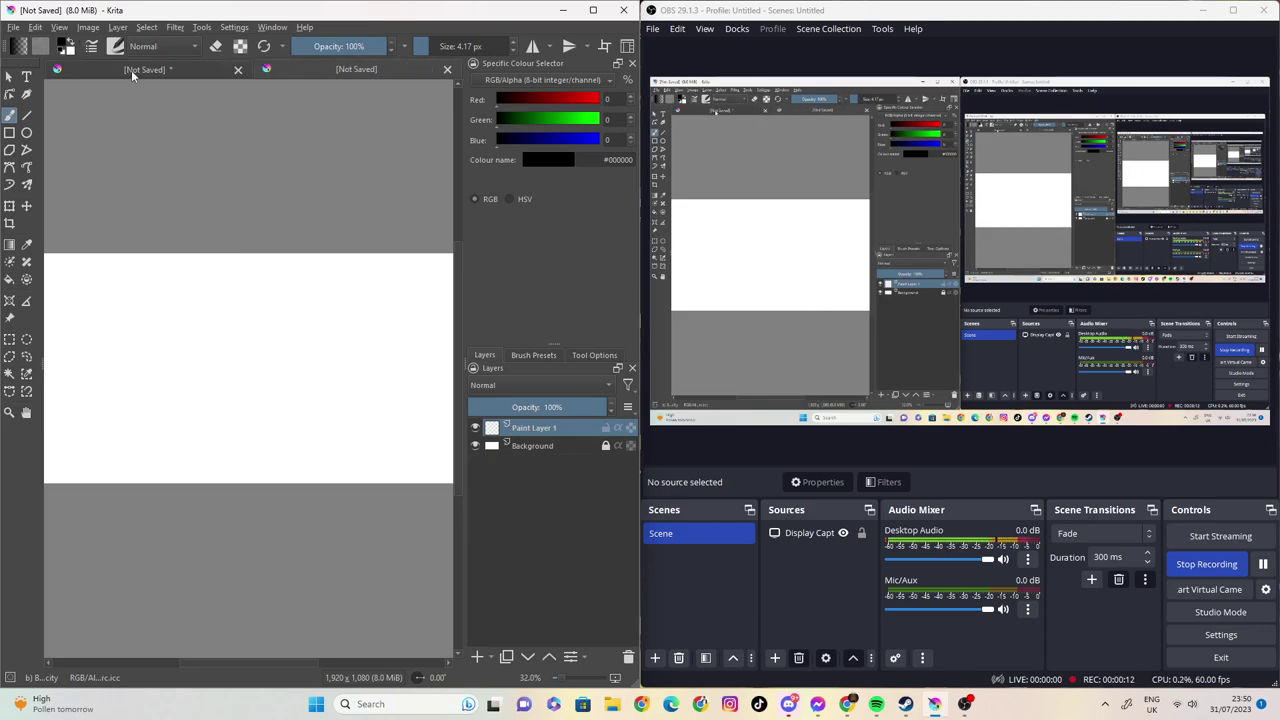
- Paste the copied head sketches into the first document, and show the blank second document in a maximized window
key(ctrl+v)
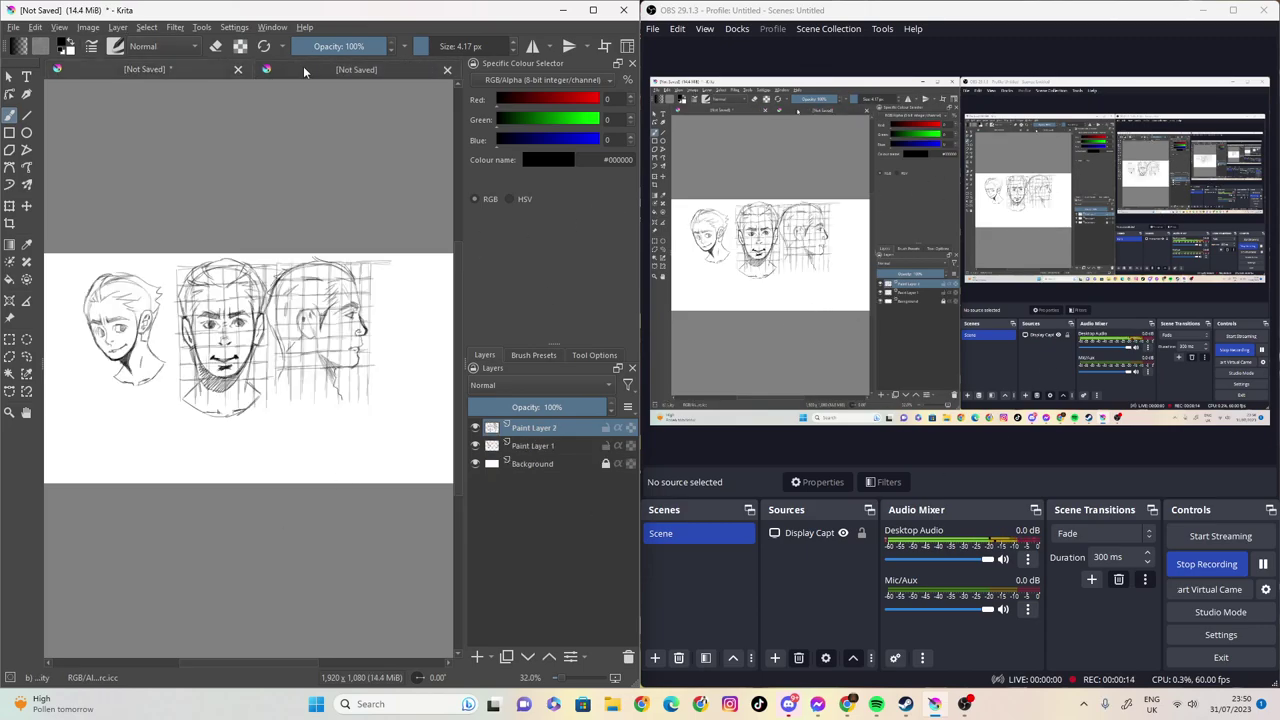
click(303, 66)
double_click(563, 17)
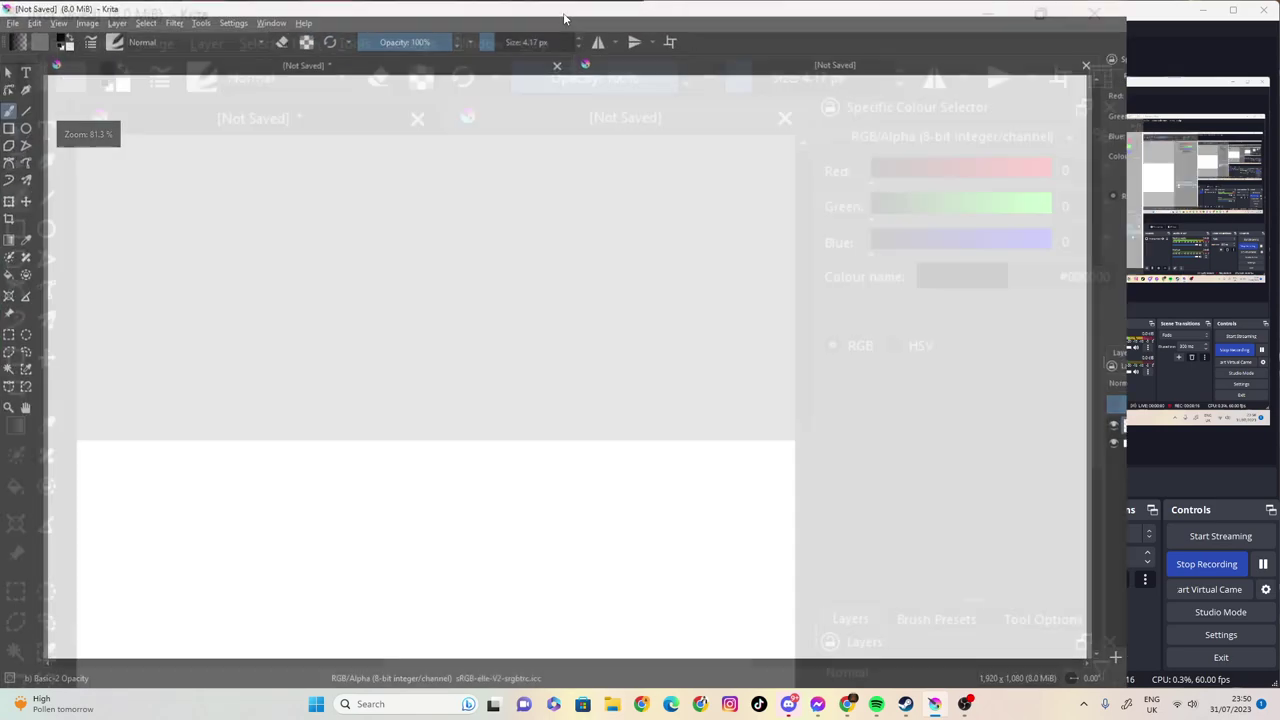
- Sketch the skull, jaw outline and ear of a three-quarter view head near the canvas's upper-left corner
mouse_move(114, 180)
mouse_down()
mouse_move(124, 260)
mouse_move(176, 145)
mouse_up()
mouse_move(112, 250)
mouse_down()
mouse_move(189, 152)
mouse_move(248, 182)
mouse_up()
mouse_move(168, 147)
mouse_down()
mouse_move(126, 186)
mouse_move(135, 299)
mouse_move(167, 323)
mouse_move(135, 299)
mouse_move(112, 211)
mouse_move(142, 309)
mouse_move(177, 327)
mouse_move(217, 314)
mouse_move(265, 211)
mouse_move(247, 261)
mouse_up()
mouse_move(258, 214)
mouse_down()
mouse_move(255, 163)
mouse_move(187, 141)
mouse_up()
mouse_move(148, 188)
mouse_down()
mouse_move(186, 165)
mouse_move(220, 173)
mouse_move(244, 198)
mouse_move(244, 234)
mouse_up()
drag(241, 234, 243, 264)
- Add swept-back hair with spiky ends and hairline strokes around the three-quarter head
mouse_move(276, 222)
mouse_down()
mouse_move(275, 188)
mouse_move(296, 180)
mouse_move(262, 148)
mouse_move(203, 126)
mouse_move(129, 153)
mouse_move(165, 128)
mouse_move(264, 140)
mouse_up()
drag(260, 140, 302, 160)
drag(300, 160, 282, 168)
mouse_move(156, 128)
mouse_down()
mouse_move(116, 152)
mouse_move(108, 177)
mouse_move(110, 160)
mouse_move(120, 268)
mouse_up()
drag(96, 214, 118, 260)
drag(105, 178, 97, 236)
drag(107, 172, 95, 208)
- Draw frowning eyebrows, eyes, nose and mouth on the three-quarter face
mouse_move(152, 166)
mouse_down()
mouse_move(100, 208)
mouse_move(111, 252)
mouse_move(147, 238)
mouse_move(117, 237)
mouse_move(206, 225)
mouse_move(144, 242)
mouse_move(163, 224)
mouse_up()
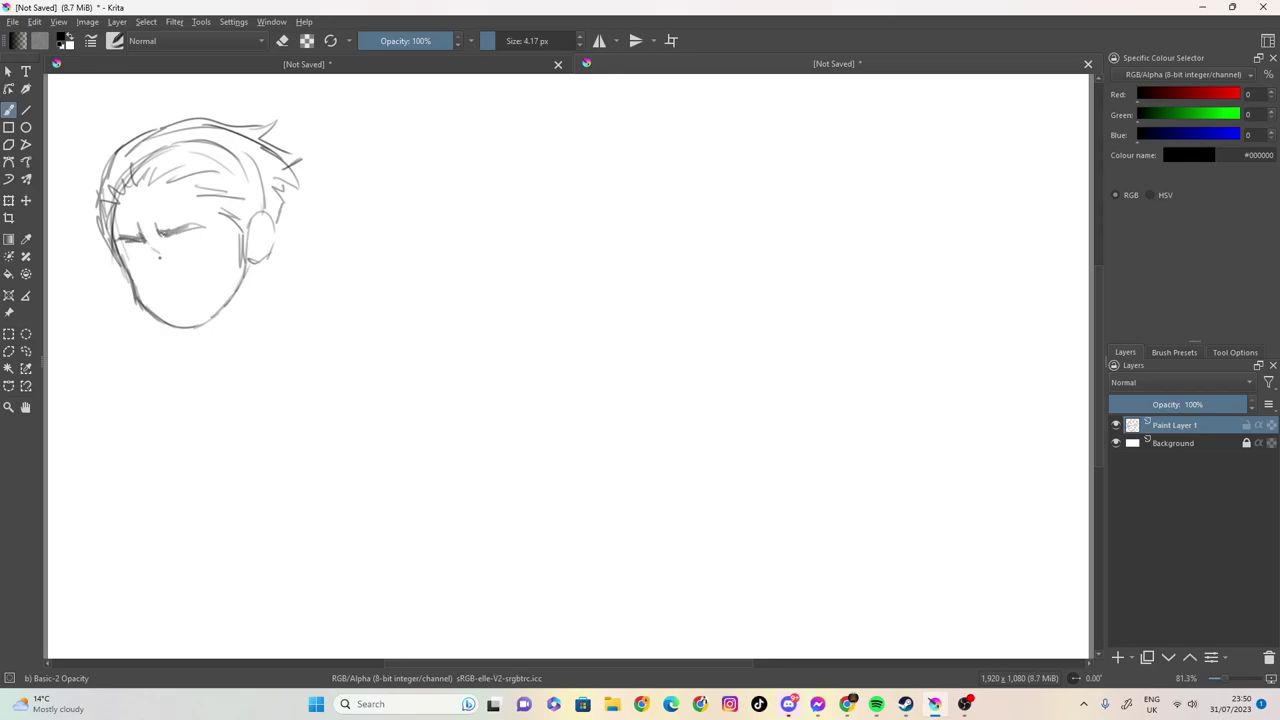
mouse_move(157, 272)
mouse_down()
mouse_move(160, 293)
mouse_move(167, 285)
mouse_up()
mouse_move(131, 251)
mouse_down()
mouse_move(135, 268)
mouse_move(147, 250)
mouse_move(139, 270)
mouse_move(153, 274)
mouse_move(145, 254)
mouse_move(151, 268)
mouse_move(147, 257)
mouse_move(205, 240)
mouse_move(200, 259)
mouse_move(204, 239)
mouse_up()
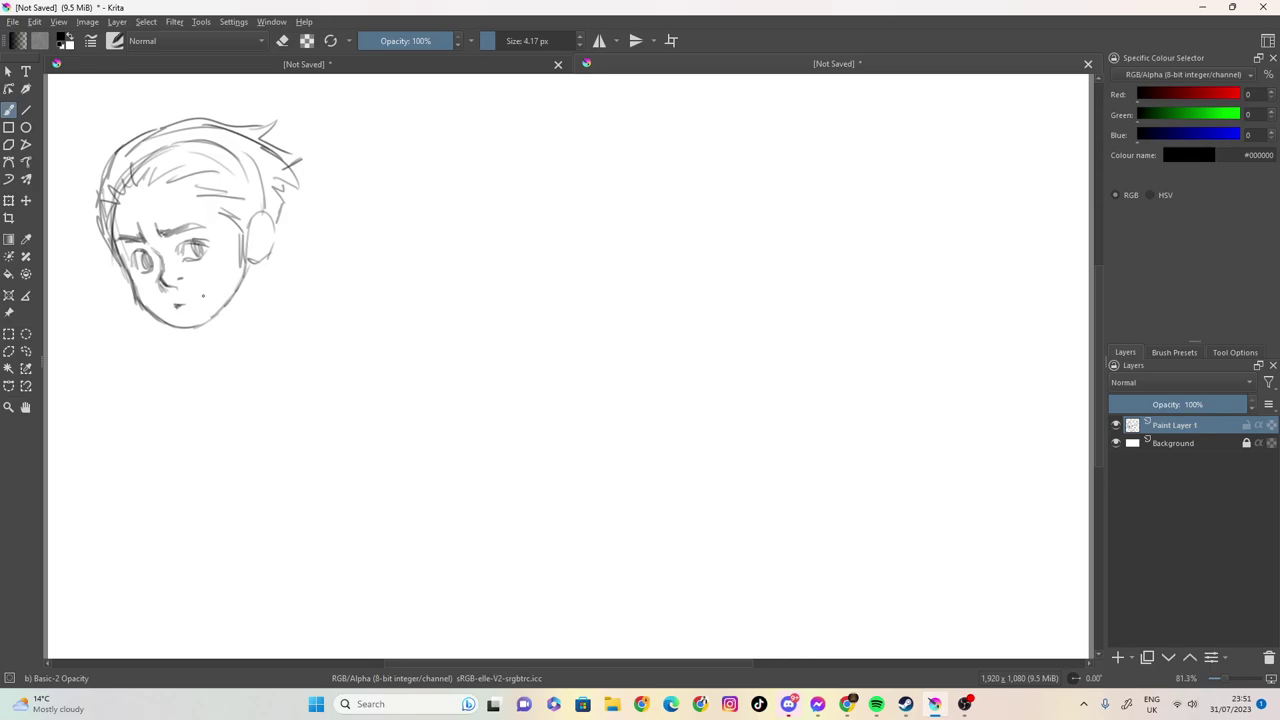
drag(198, 295, 211, 285)
- Draw the neck and collar line under the first head, with hatched shading below the jaw
drag(197, 328, 222, 378)
mouse_move(238, 294)
mouse_down()
mouse_move(220, 348)
mouse_move(197, 342)
mouse_up()
drag(266, 257, 286, 322)
mouse_move(208, 344)
mouse_down()
mouse_move(190, 368)
mouse_move(226, 392)
mouse_up()
drag(268, 297, 280, 324)
mouse_move(266, 259)
mouse_down()
mouse_move(270, 319)
mouse_move(304, 353)
mouse_move(251, 393)
mouse_move(210, 396)
mouse_up()
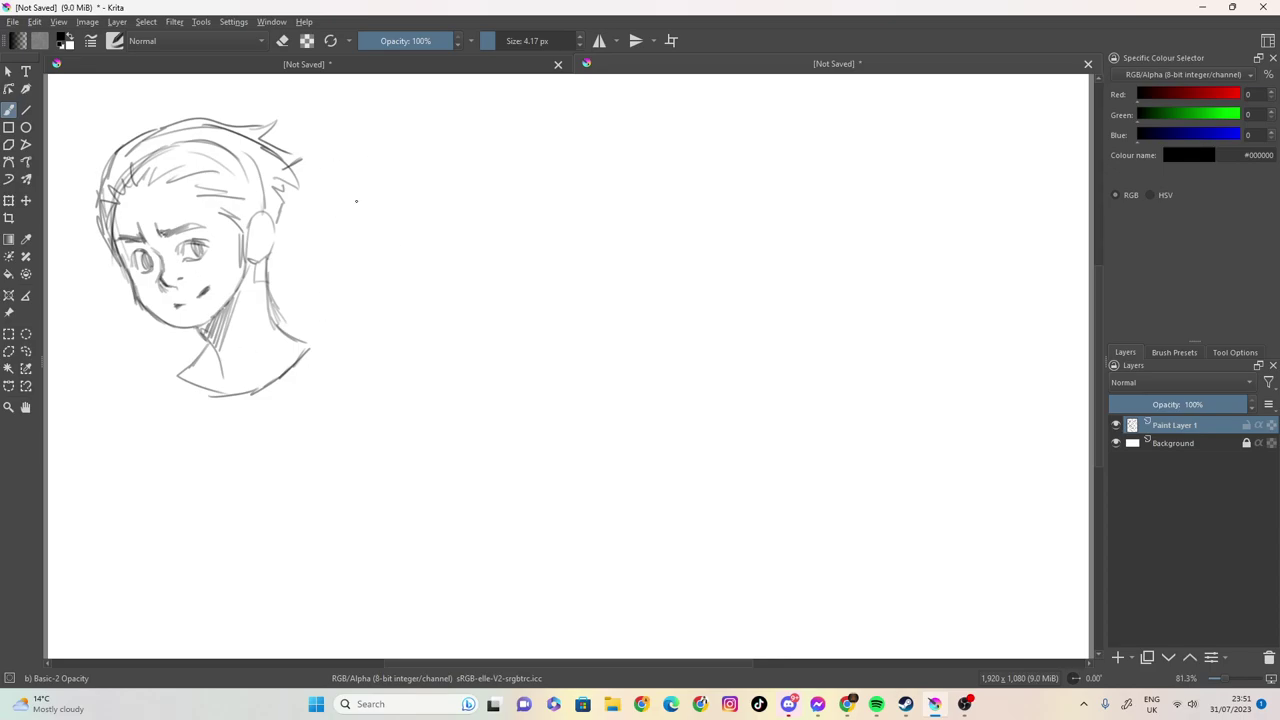
- Sketch the cranium, hairline and both ears of a front-facing head beside the first one
mouse_move(420, 141)
mouse_down()
mouse_move(378, 162)
mouse_move(378, 242)
mouse_up()
mouse_move(462, 144)
mouse_down()
mouse_move(481, 218)
mouse_move(484, 208)
mouse_up()
mouse_move(414, 141)
mouse_down()
mouse_move(456, 146)
mouse_move(450, 160)
mouse_up()
drag(450, 157, 490, 204)
mouse_move(410, 161)
mouse_down()
mouse_move(386, 176)
mouse_move(404, 177)
mouse_up()
mouse_move(378, 188)
mouse_down()
mouse_move(374, 226)
mouse_move(360, 226)
mouse_move(374, 254)
mouse_up()
mouse_move(480, 214)
mouse_down()
mouse_move(481, 248)
mouse_move(496, 214)
mouse_move(486, 250)
mouse_up()
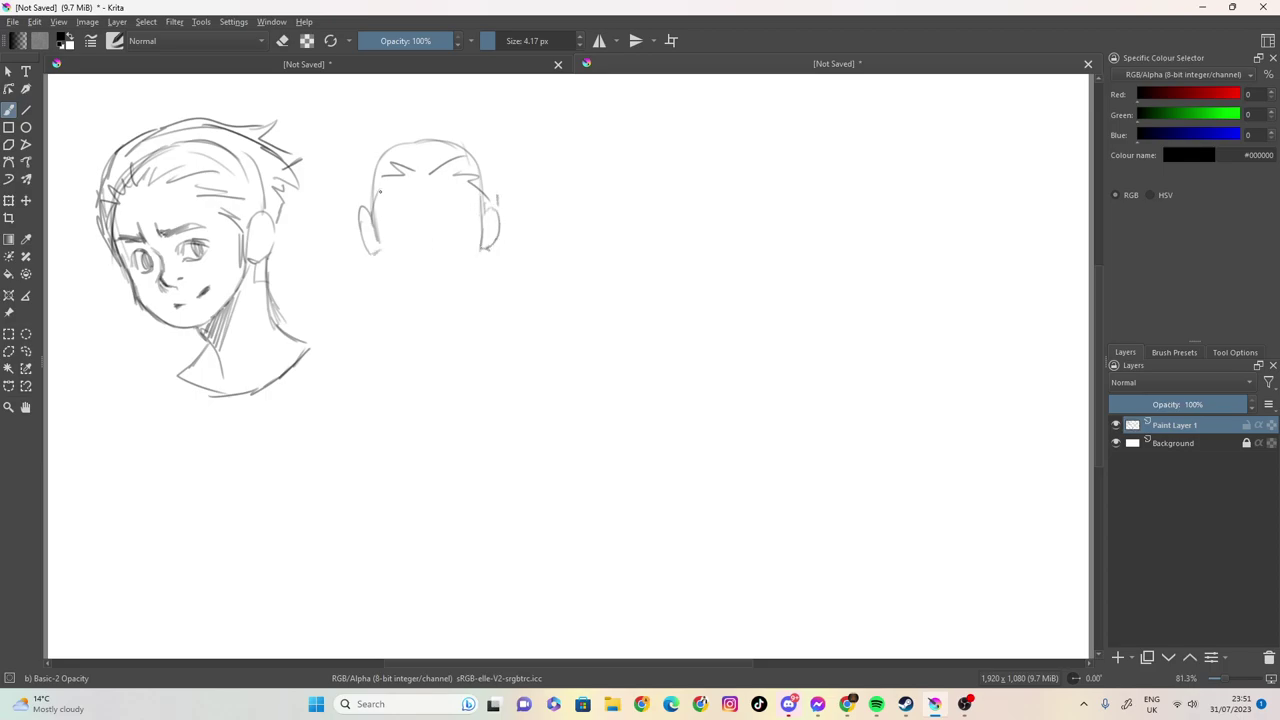
- Add the hair volume over the top and both sides of the front-facing head
mouse_move(362, 208)
mouse_down()
mouse_move(364, 150)
mouse_move(409, 120)
mouse_move(356, 186)
mouse_up()
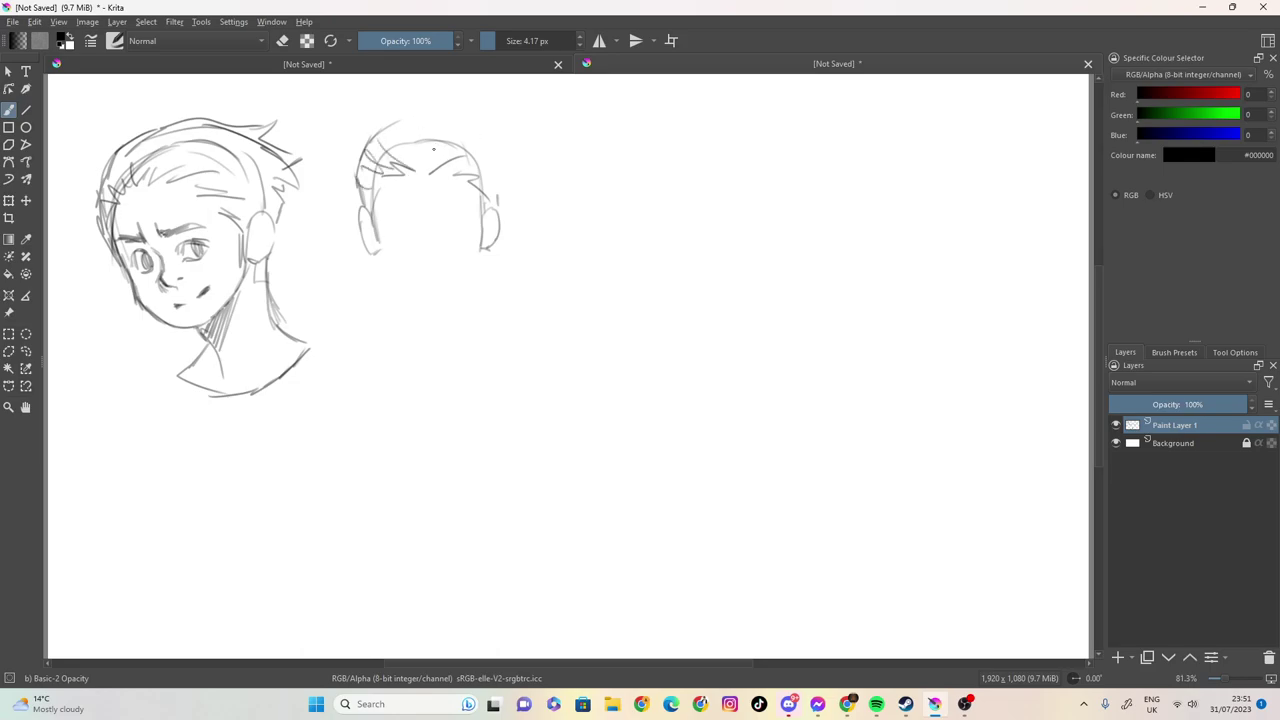
mouse_move(400, 121)
mouse_down()
mouse_move(498, 170)
mouse_move(470, 128)
mouse_move(482, 150)
mouse_move(412, 118)
mouse_up()
drag(484, 142, 460, 160)
mouse_move(480, 138)
mouse_down()
mouse_move(500, 174)
mouse_move(474, 170)
mouse_move(492, 189)
mouse_move(501, 174)
mouse_move(507, 205)
mouse_up()
- Draw thick frowning eyebrows and the jaw and chin outline of the front-facing head
drag(391, 193, 458, 190)
mouse_move(455, 192)
mouse_down()
mouse_move(471, 202)
mouse_move(452, 200)
mouse_up()
mouse_move(441, 200)
mouse_down()
mouse_move(456, 198)
mouse_move(414, 206)
mouse_move(433, 207)
mouse_move(383, 256)
mouse_move(390, 286)
mouse_move(432, 294)
mouse_up()
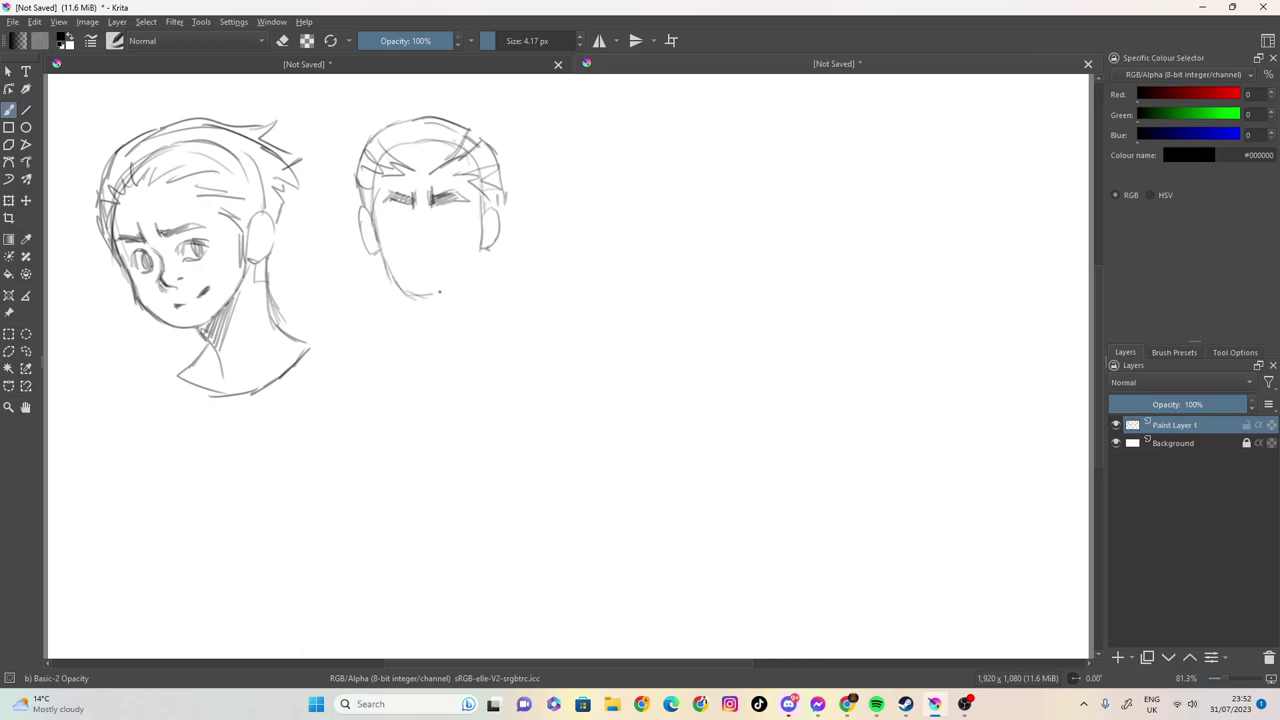
mouse_move(479, 226)
mouse_down()
mouse_move(458, 291)
mouse_move(423, 299)
mouse_up()
mouse_move(379, 257)
mouse_down()
mouse_move(408, 292)
mouse_move(438, 297)
mouse_move(466, 278)
mouse_move(480, 226)
mouse_move(458, 288)
mouse_move(398, 293)
mouse_up()
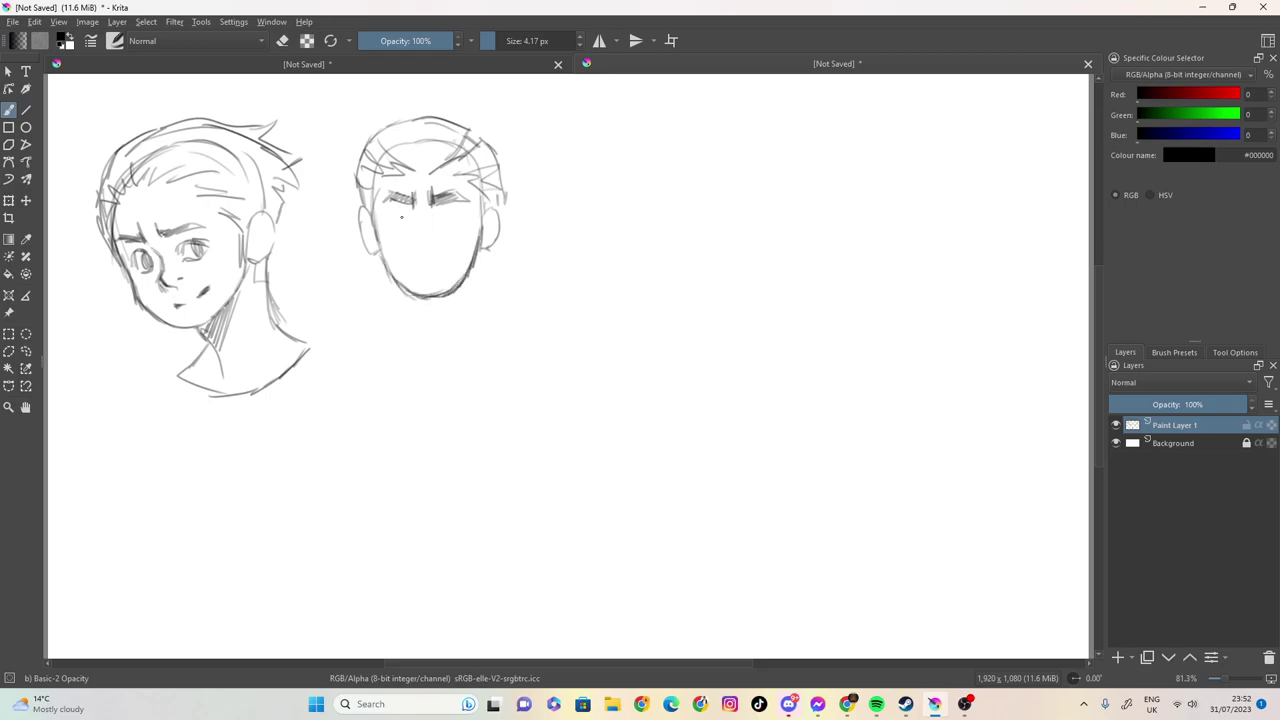
- Draw the eyes, nose and mouth of the front-facing head, and add strokes along its temple
mouse_move(390, 214)
mouse_down()
mouse_move(408, 210)
mouse_move(412, 225)
mouse_move(404, 214)
mouse_move(469, 212)
mouse_up()
mouse_move(440, 212)
mouse_down()
mouse_move(460, 211)
mouse_move(463, 226)
mouse_move(424, 244)
mouse_up()
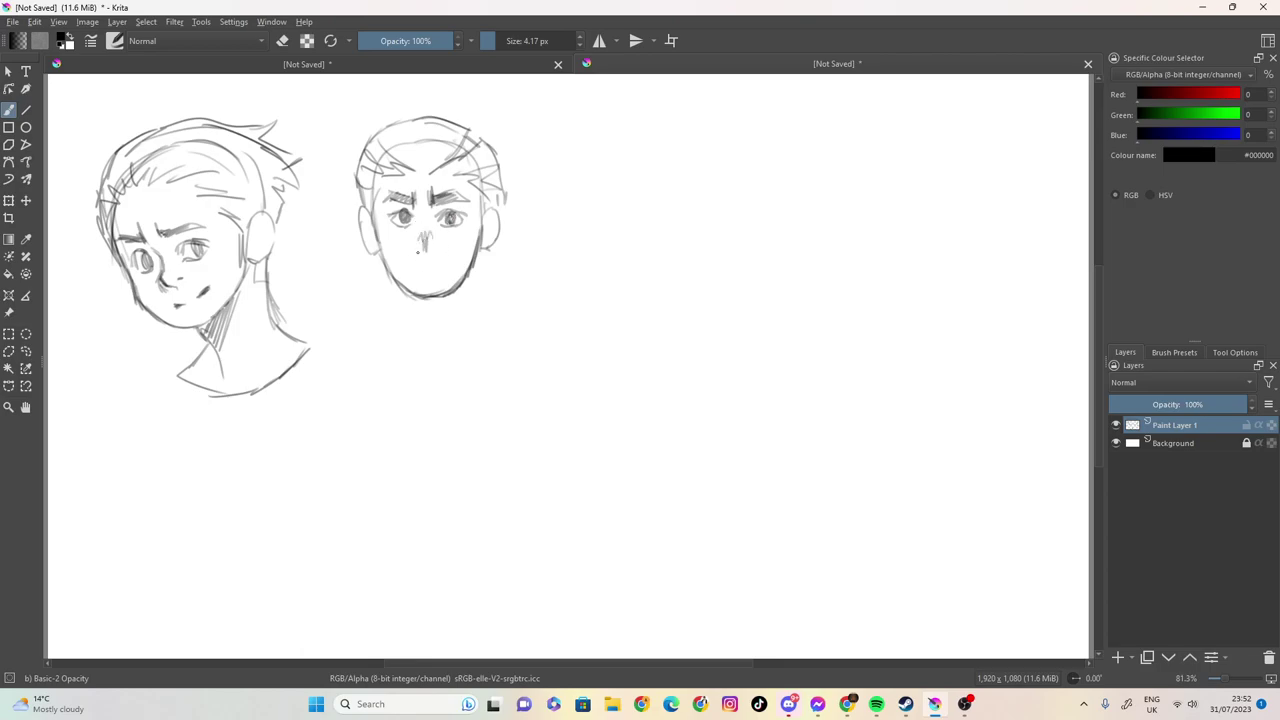
mouse_move(411, 270)
mouse_down()
mouse_move(454, 268)
mouse_move(427, 273)
mouse_up()
drag(476, 196, 478, 236)
drag(499, 190, 500, 212)
- Draw the neck and collar line of the front-facing head, with hatched shading below the chin
drag(379, 256, 408, 344)
drag(392, 293, 410, 356)
mouse_move(474, 256)
mouse_down()
mouse_move(470, 304)
mouse_move(488, 332)
mouse_move(430, 361)
mouse_up()
mouse_move(440, 300)
mouse_down()
mouse_move(420, 328)
mouse_move(398, 312)
mouse_move(428, 356)
mouse_up()
drag(444, 350, 468, 332)
drag(486, 244, 472, 276)
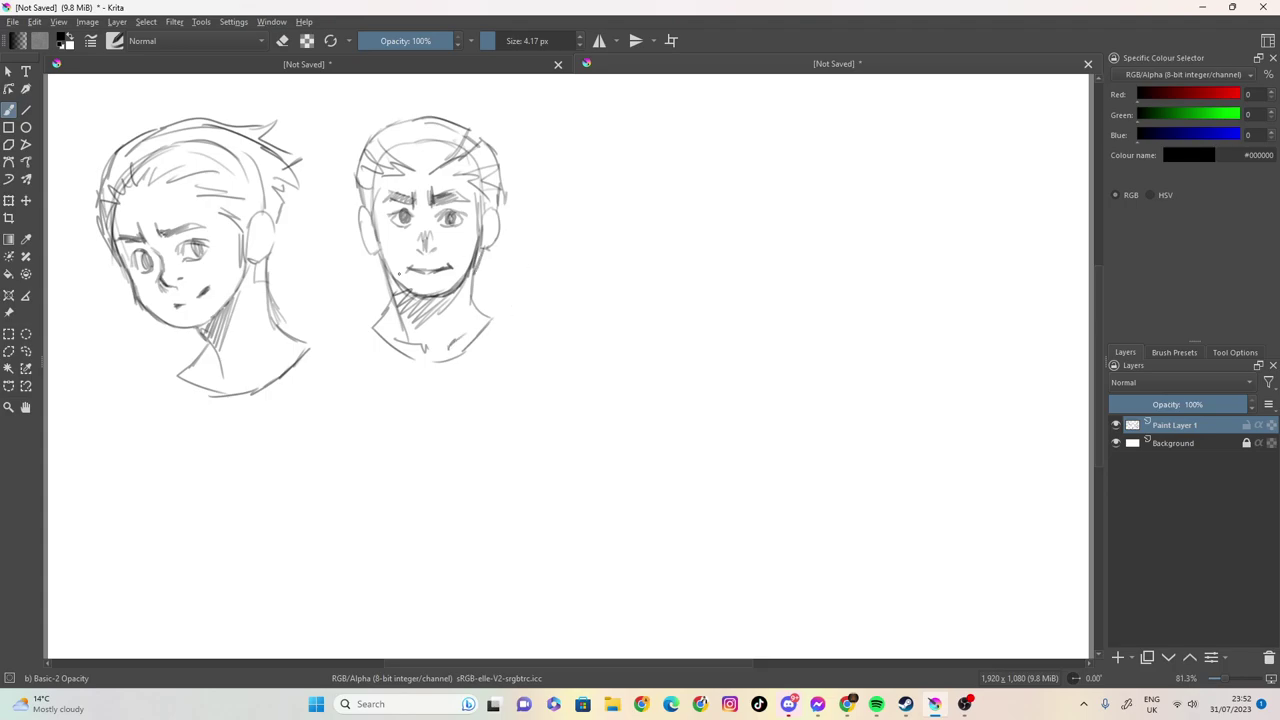
- Reinforce the side contours of the front-facing head along the jaw and temples
drag(373, 251, 391, 287)
drag(483, 188, 474, 225)
drag(380, 187, 375, 243)
drag(385, 179, 371, 231)
- Sketch a side-view head beside the front-facing one, with skull, vertical guide line, ear, face profile and shaded jaw
mouse_move(568, 205)
mouse_down()
mouse_move(600, 145)
mouse_move(670, 139)
mouse_up()
mouse_move(708, 188)
mouse_down()
mouse_move(686, 152)
mouse_move(714, 238)
mouse_up()
mouse_move(616, 150)
mouse_down()
mouse_move(568, 196)
mouse_move(566, 234)
mouse_move(598, 262)
mouse_up()
drag(568, 210, 590, 282)
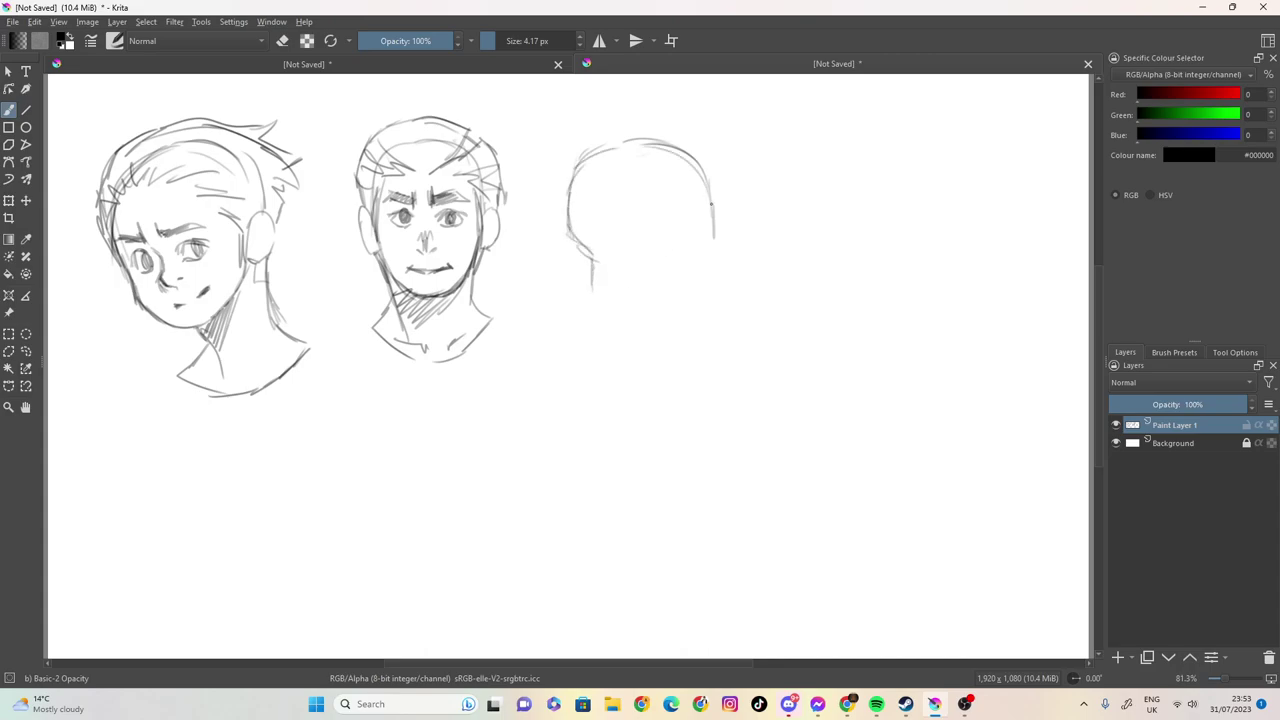
drag(638, 150, 641, 278)
mouse_move(634, 221)
mouse_down()
mouse_move(616, 219)
mouse_move(620, 252)
mouse_move(642, 258)
mouse_up()
mouse_move(714, 210)
mouse_down()
mouse_move(722, 254)
mouse_move(702, 306)
mouse_move(658, 312)
mouse_move(680, 306)
mouse_move(659, 333)
mouse_up()
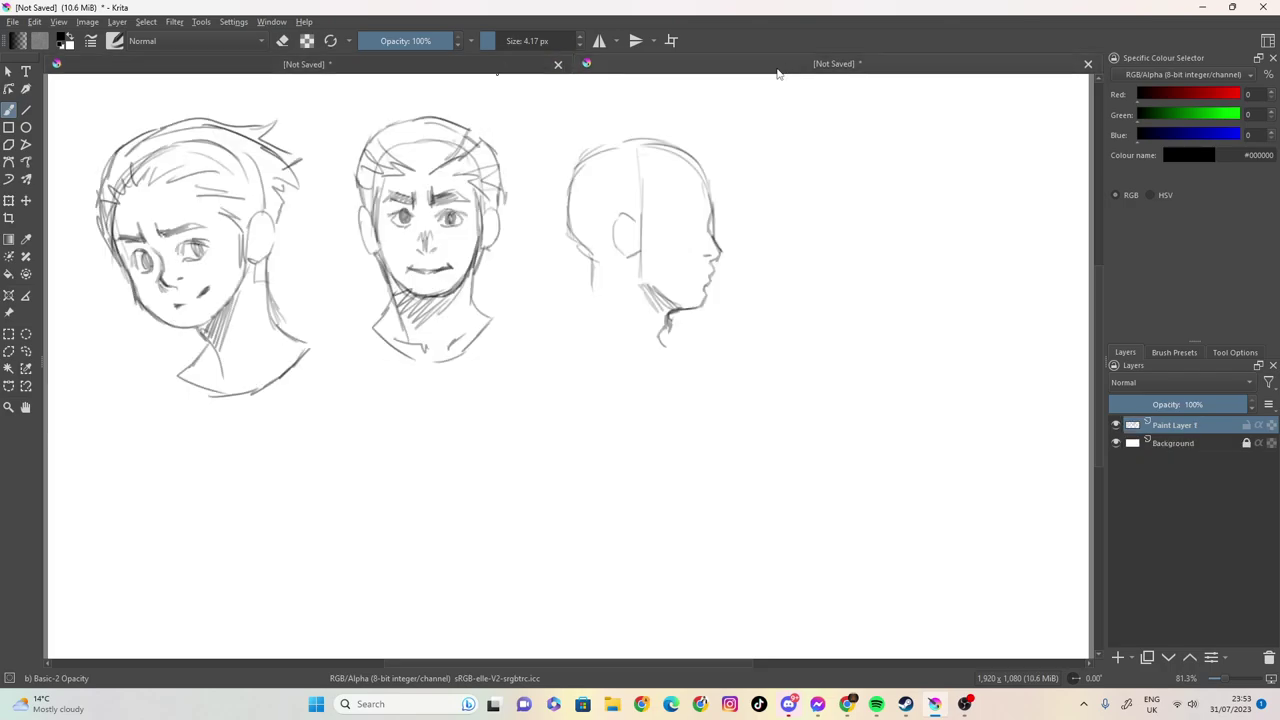
- Draw the front and back neck lines of the side-view head and darken the back of its skull
click(677, 277)
drag(667, 320, 685, 370)
drag(568, 222, 594, 264)
mouse_move(568, 184)
mouse_down()
mouse_move(568, 232)
mouse_move(592, 262)
mouse_move(575, 310)
mouse_move(612, 351)
mouse_up()
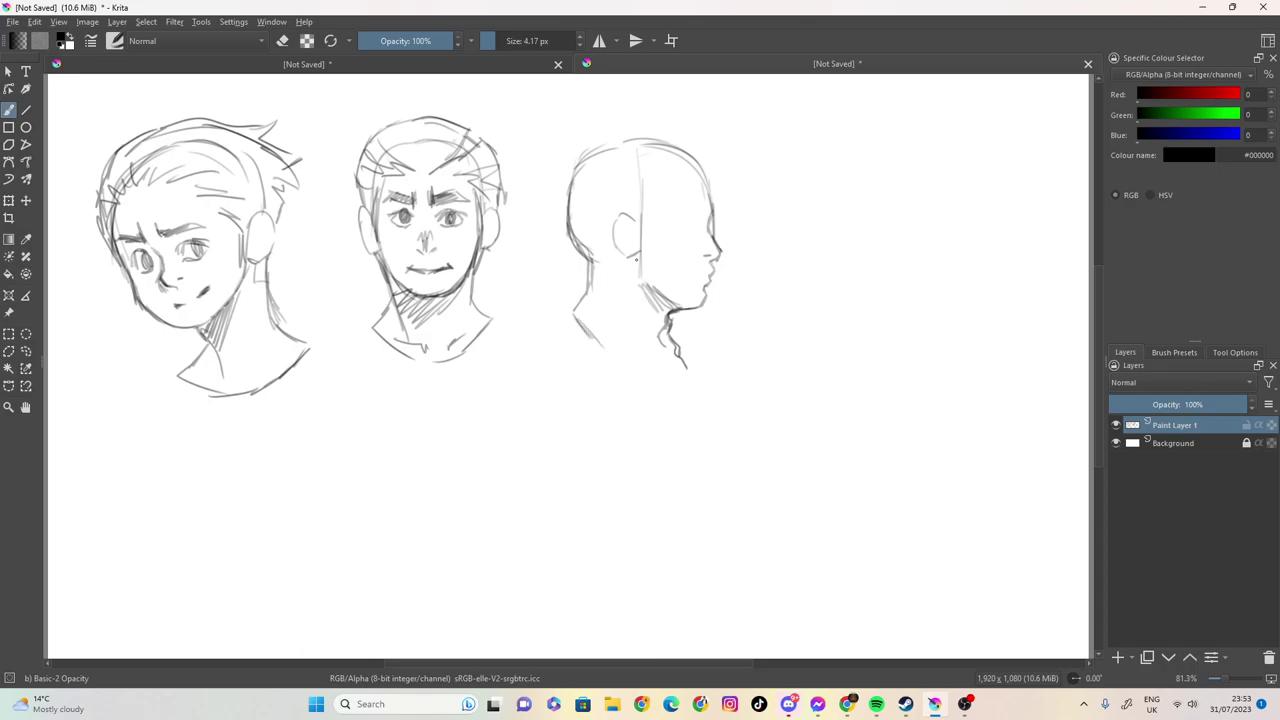
- Add the hairline and swept-back hair with spiky ends to the side-view head
mouse_move(643, 210)
mouse_down()
mouse_move(648, 242)
mouse_move(652, 218)
mouse_up()
mouse_move(651, 224)
mouse_down()
mouse_move(681, 173)
mouse_move(708, 179)
mouse_move(714, 188)
mouse_up()
mouse_move(669, 137)
mouse_down()
mouse_move(704, 166)
mouse_move(572, 156)
mouse_move(549, 184)
mouse_move(548, 240)
mouse_move(590, 274)
mouse_move(586, 262)
mouse_move(622, 272)
mouse_move(604, 282)
mouse_move(618, 252)
mouse_up()
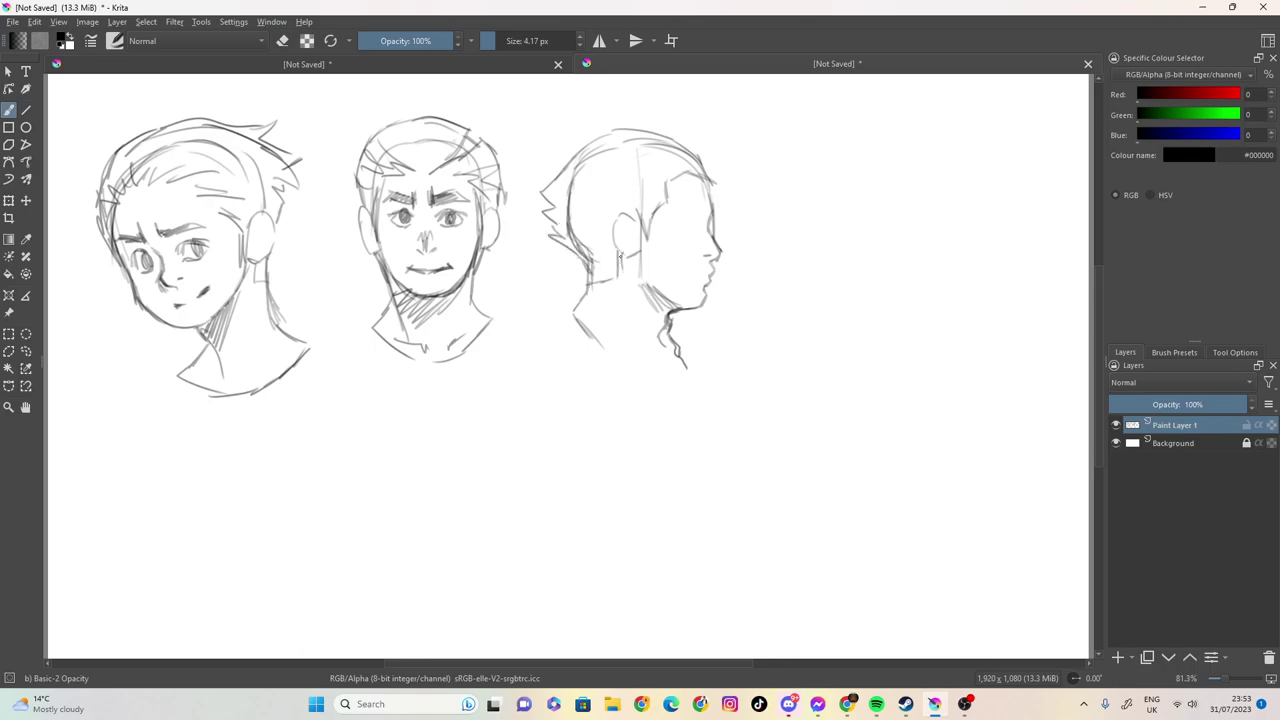
mouse_move(684, 180)
mouse_down()
mouse_move(645, 164)
mouse_move(582, 175)
mouse_up()
mouse_move(658, 142)
mouse_down()
mouse_move(592, 136)
mouse_move(554, 164)
mouse_move(540, 220)
mouse_move(572, 240)
mouse_up()
- Draw the eyebrow, eye, nostril and mouth of the side-view head, and strengthen its sideburn
mouse_move(652, 181)
mouse_down()
mouse_move(570, 201)
mouse_move(707, 205)
mouse_move(672, 212)
mouse_move(697, 205)
mouse_move(694, 215)
mouse_up()
drag(685, 216, 700, 213)
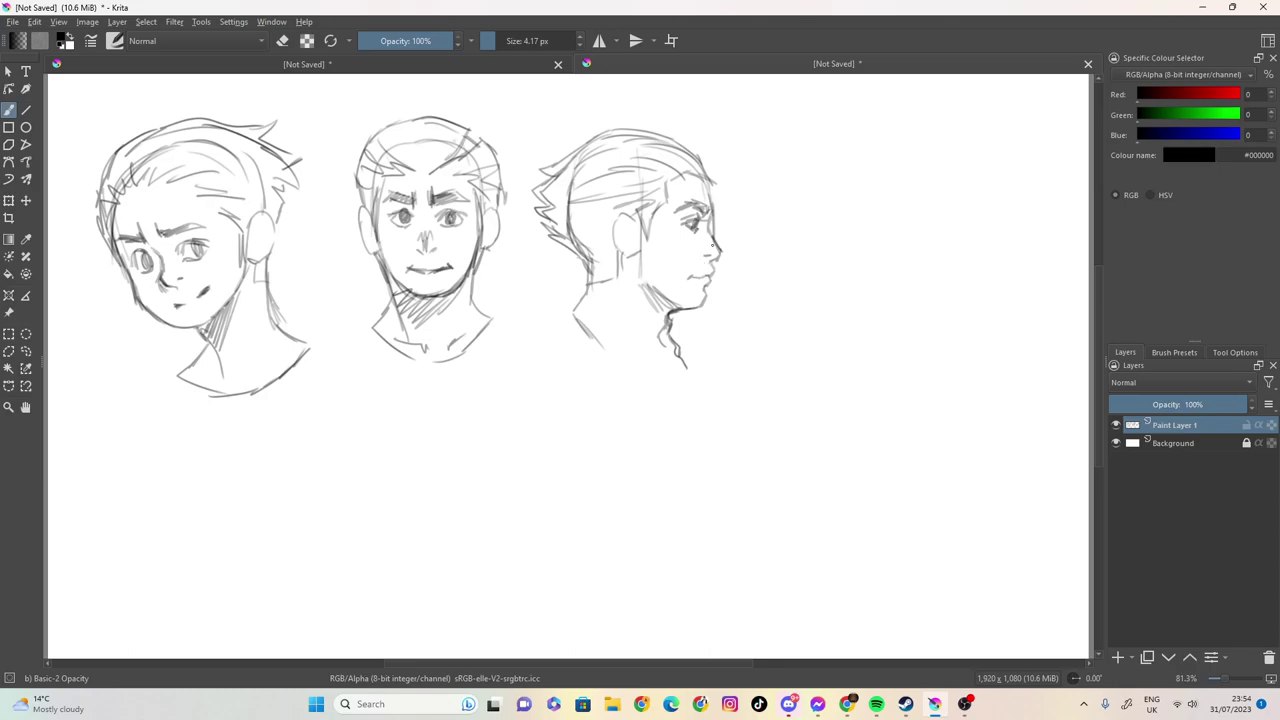
drag(705, 242, 714, 247)
drag(646, 217, 650, 239)
- Sketch a second three-quarter head below the first one, with swept-back hair, ear, jaw, eyebrows and nose
mouse_move(104, 412)
mouse_down()
mouse_move(140, 388)
mouse_move(106, 488)
mouse_up()
mouse_move(128, 384)
mouse_down()
mouse_move(216, 460)
mouse_move(110, 492)
mouse_up()
mouse_move(104, 434)
mouse_down()
mouse_move(124, 529)
mouse_move(116, 516)
mouse_move(157, 568)
mouse_move(131, 548)
mouse_move(180, 556)
mouse_move(217, 468)
mouse_move(220, 510)
mouse_up()
mouse_move(232, 462)
mouse_down()
mouse_move(230, 424)
mouse_move(194, 396)
mouse_move(214, 478)
mouse_up()
mouse_move(137, 418)
mouse_down()
mouse_move(145, 394)
mouse_move(112, 432)
mouse_move(104, 510)
mouse_up()
mouse_move(95, 462)
mouse_down()
mouse_move(137, 380)
mouse_move(198, 380)
mouse_move(184, 376)
mouse_move(251, 395)
mouse_move(238, 411)
mouse_move(256, 407)
mouse_move(236, 482)
mouse_up()
mouse_move(116, 464)
mouse_down()
mouse_move(196, 467)
mouse_move(137, 454)
mouse_move(137, 508)
mouse_move(164, 512)
mouse_move(148, 520)
mouse_move(141, 499)
mouse_move(139, 511)
mouse_up()
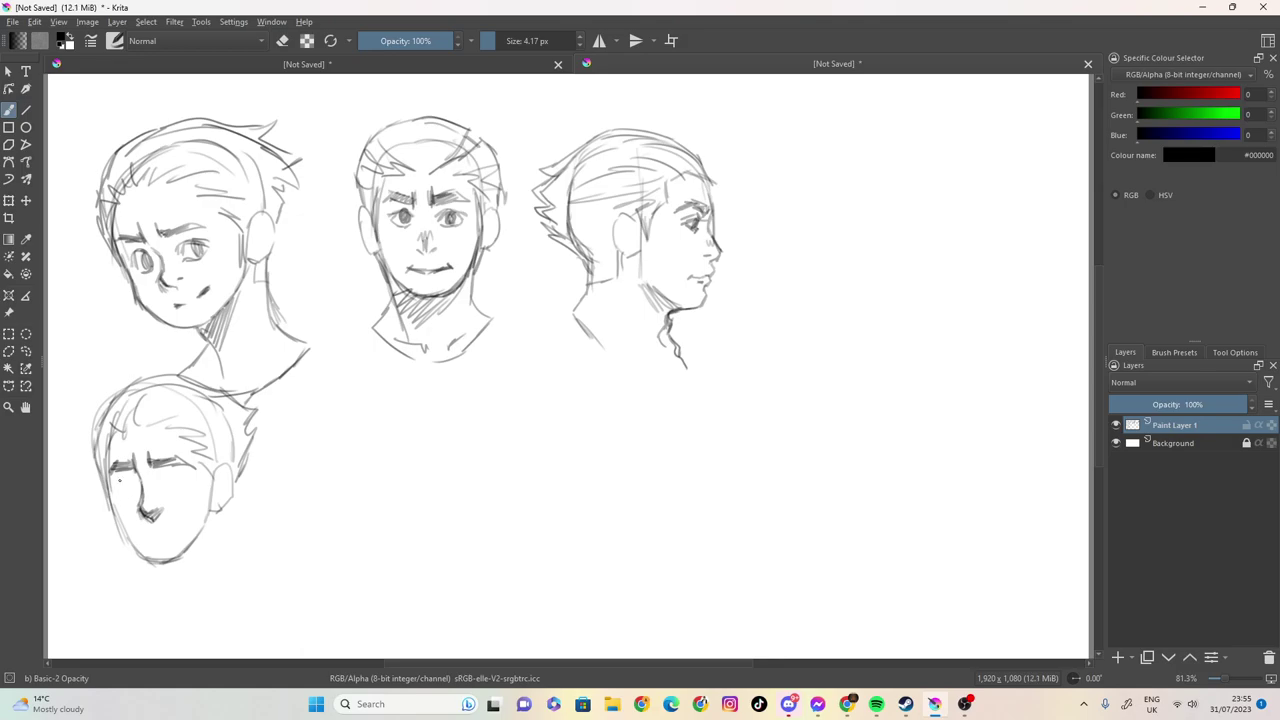
- Draw the eyes and mouth of the lower three-quarter head, and darken the edge beside its ear
mouse_move(116, 484)
mouse_down()
mouse_move(134, 481)
mouse_move(118, 490)
mouse_move(134, 494)
mouse_move(184, 481)
mouse_up()
drag(162, 478, 184, 486)
mouse_move(174, 490)
mouse_down()
mouse_move(180, 478)
mouse_move(208, 498)
mouse_up()
drag(206, 476, 212, 506)
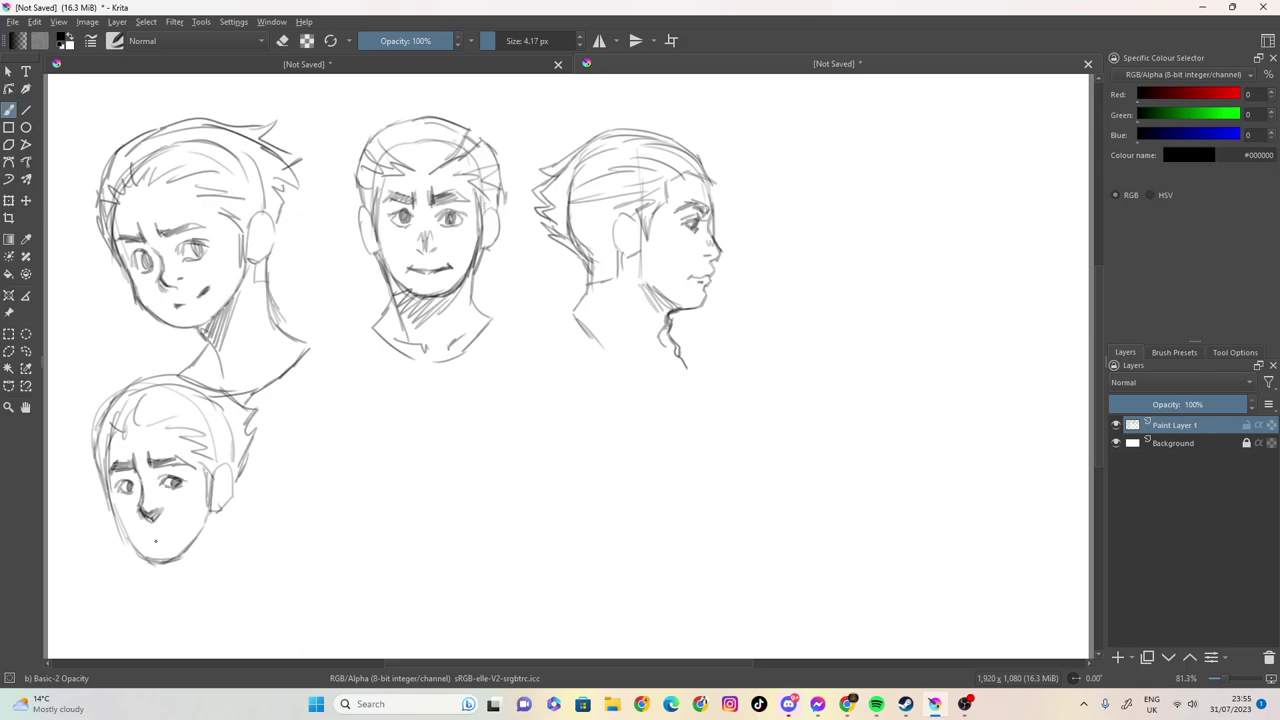
drag(152, 535, 182, 532)
- Reinforce the face contour on both sides of the lower three-quarter head
mouse_move(210, 475)
mouse_down()
mouse_move(206, 526)
mouse_move(174, 557)
mouse_move(139, 557)
mouse_move(106, 478)
mouse_up()
drag(108, 500, 103, 466)
drag(206, 526, 202, 502)
- Draw the neck and shoulder lines of the lower head, with hatched shading below the jaw and neck muscle strokes
mouse_move(194, 542)
mouse_down()
mouse_move(206, 520)
mouse_move(162, 578)
mouse_move(184, 606)
mouse_move(170, 590)
mouse_up()
drag(184, 554, 160, 575)
mouse_move(170, 558)
mouse_down()
mouse_move(156, 576)
mouse_move(166, 592)
mouse_move(138, 622)
mouse_move(144, 608)
mouse_up()
drag(166, 582, 158, 596)
drag(160, 566, 156, 588)
mouse_move(224, 506)
mouse_down()
mouse_move(221, 554)
mouse_move(240, 526)
mouse_move(212, 534)
mouse_move(250, 588)
mouse_up()
drag(250, 590, 212, 620)
drag(224, 520, 227, 564)
mouse_move(228, 570)
mouse_down()
mouse_move(244, 584)
mouse_move(226, 610)
mouse_up()
drag(232, 600, 220, 608)
drag(208, 560, 202, 582)
drag(210, 548, 198, 594)
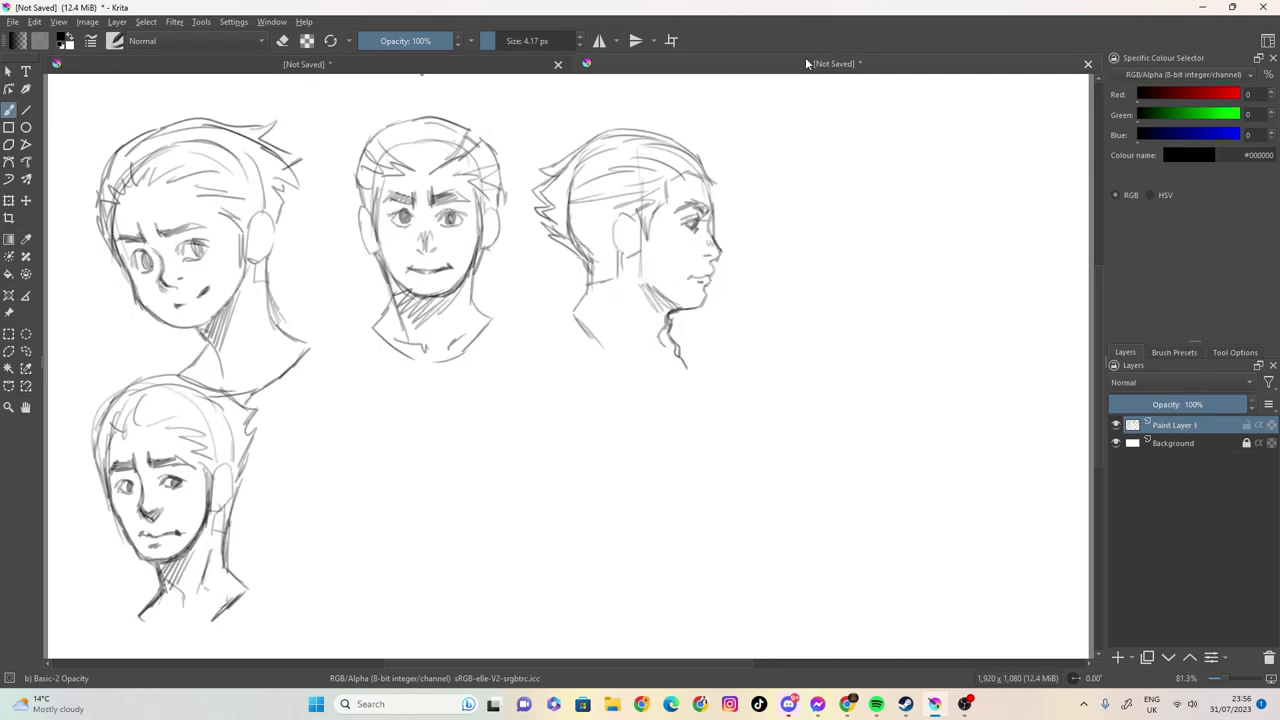
- Start closing the open documents, and save the first one as a Krita document named "SKECTH 80"
key(ctrl+w)
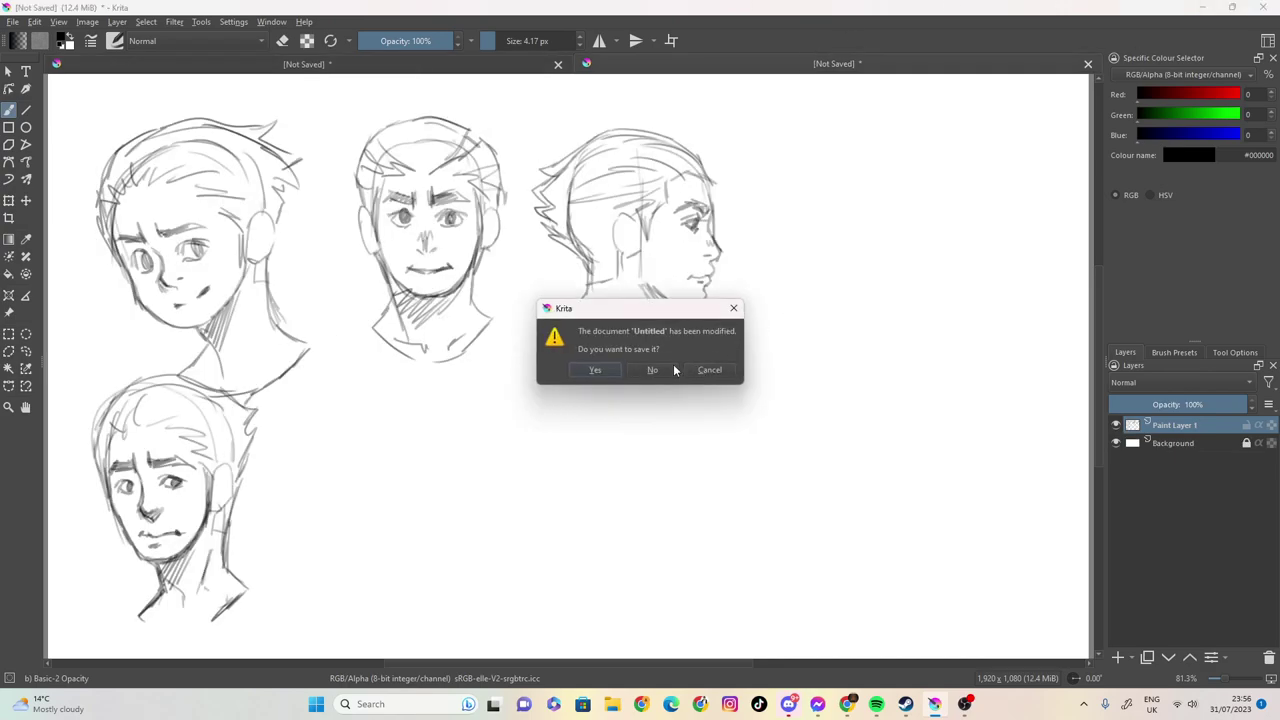
click(596, 370)
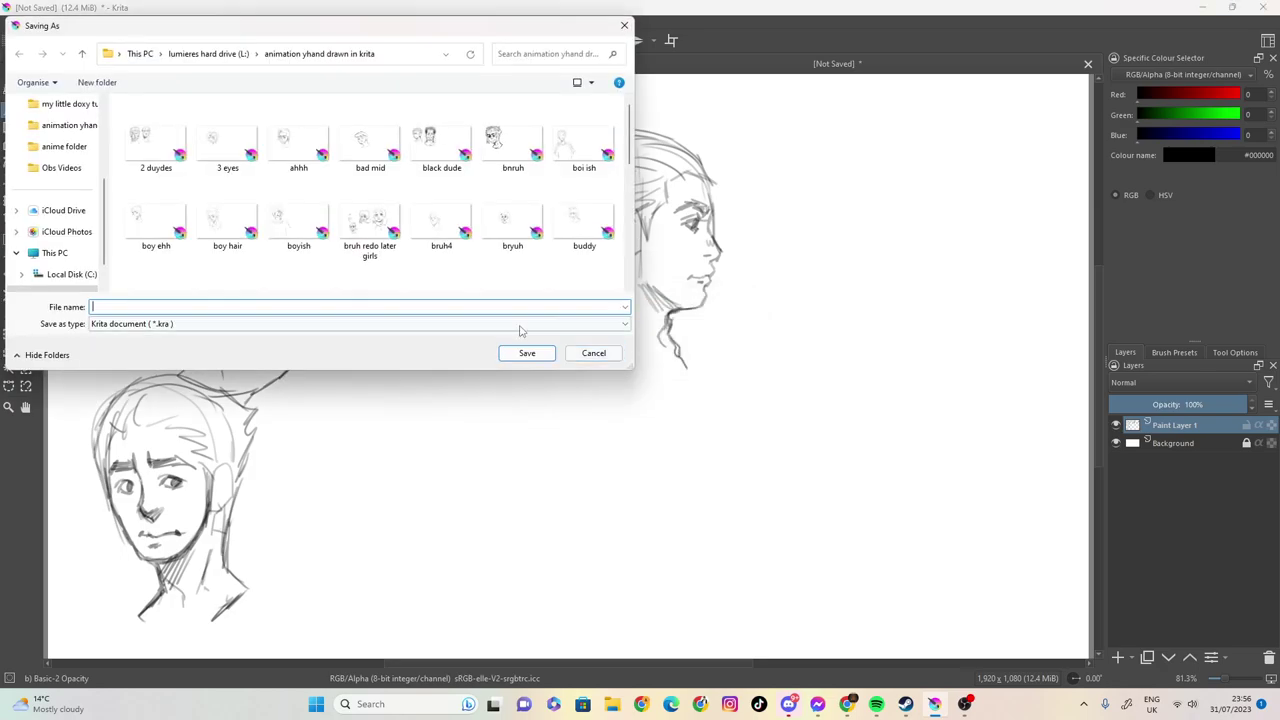
text(SKECTH 80)
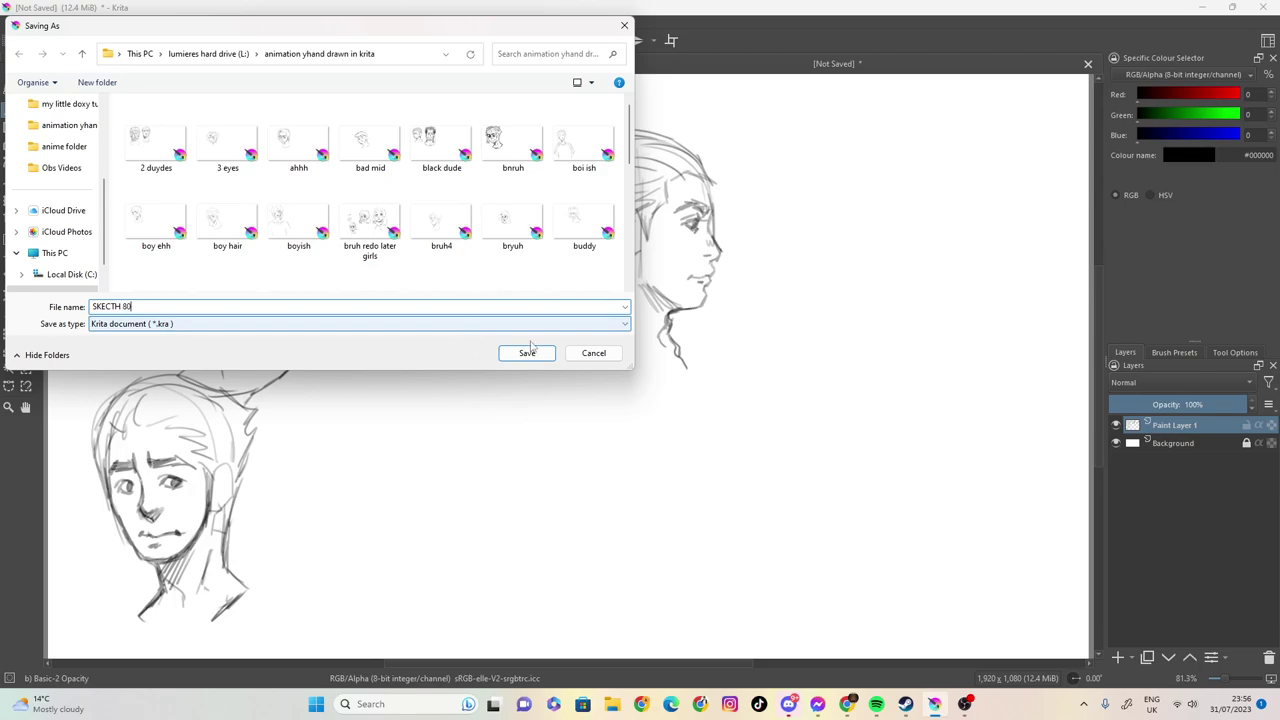
click(527, 353)
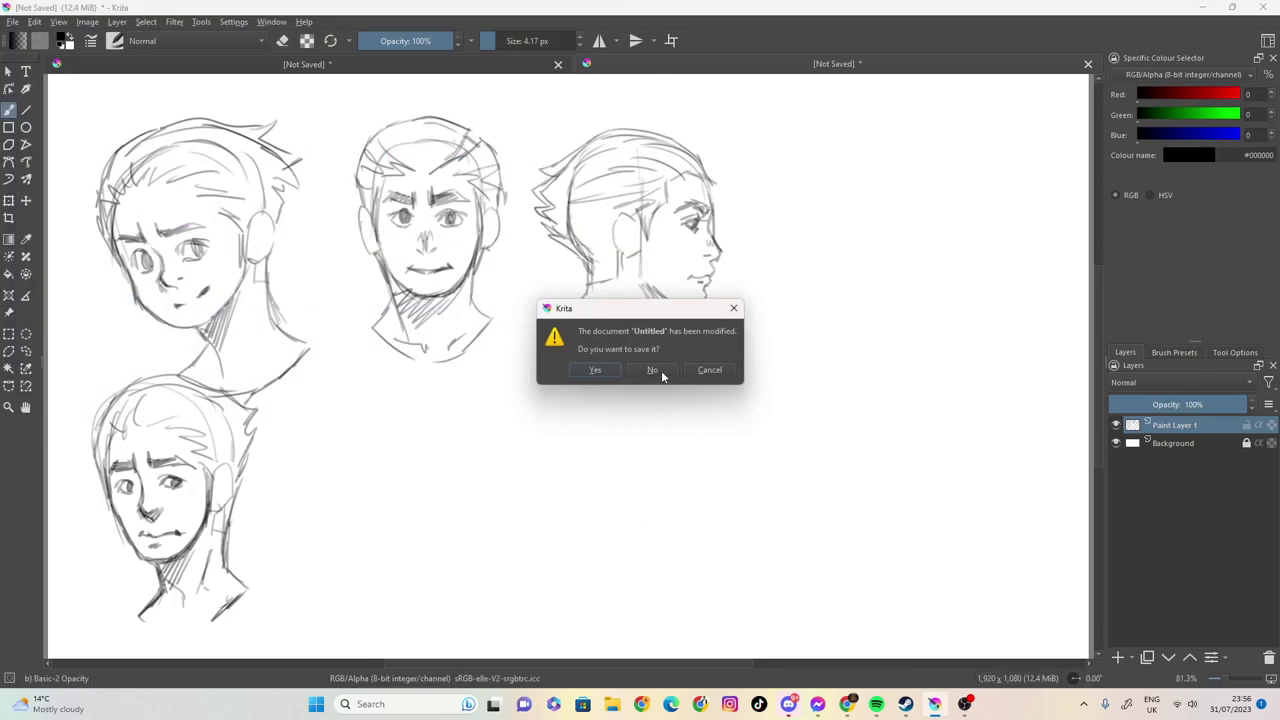
- Save the remaining modified document under the name "SKETCH AGA" and quit the program
click(612, 373)
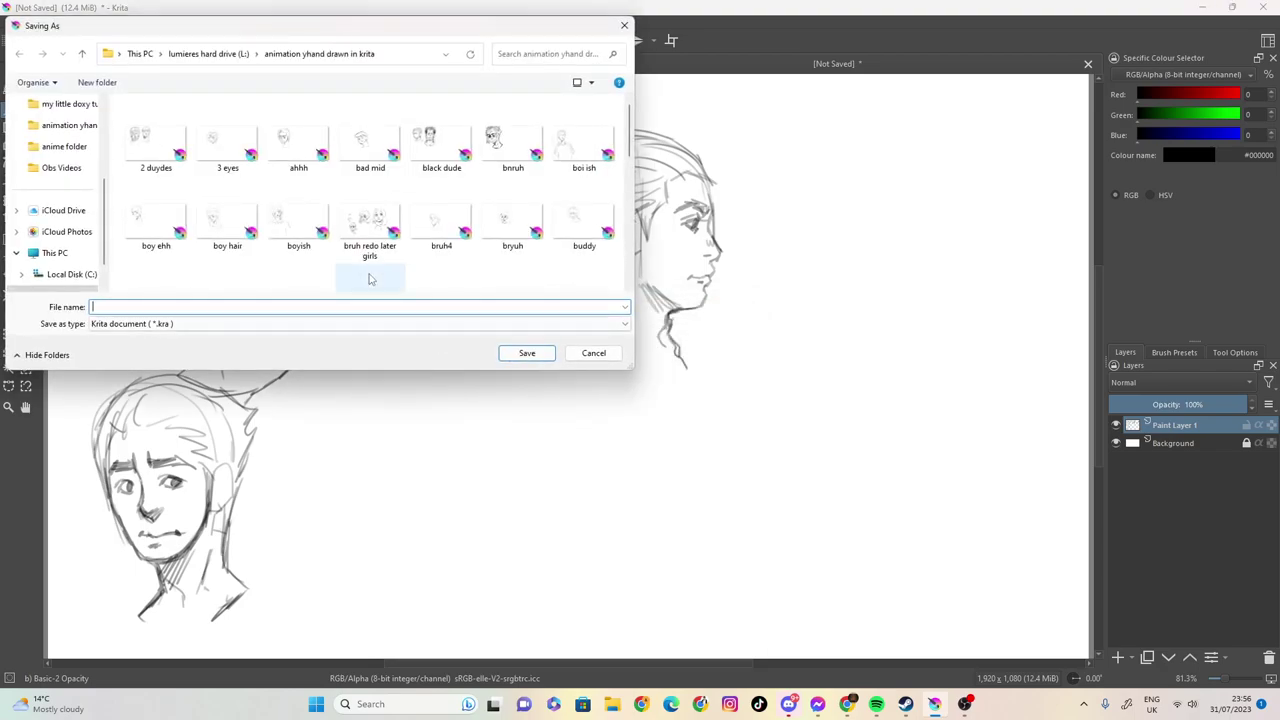
text(SKETCH ANGLES)
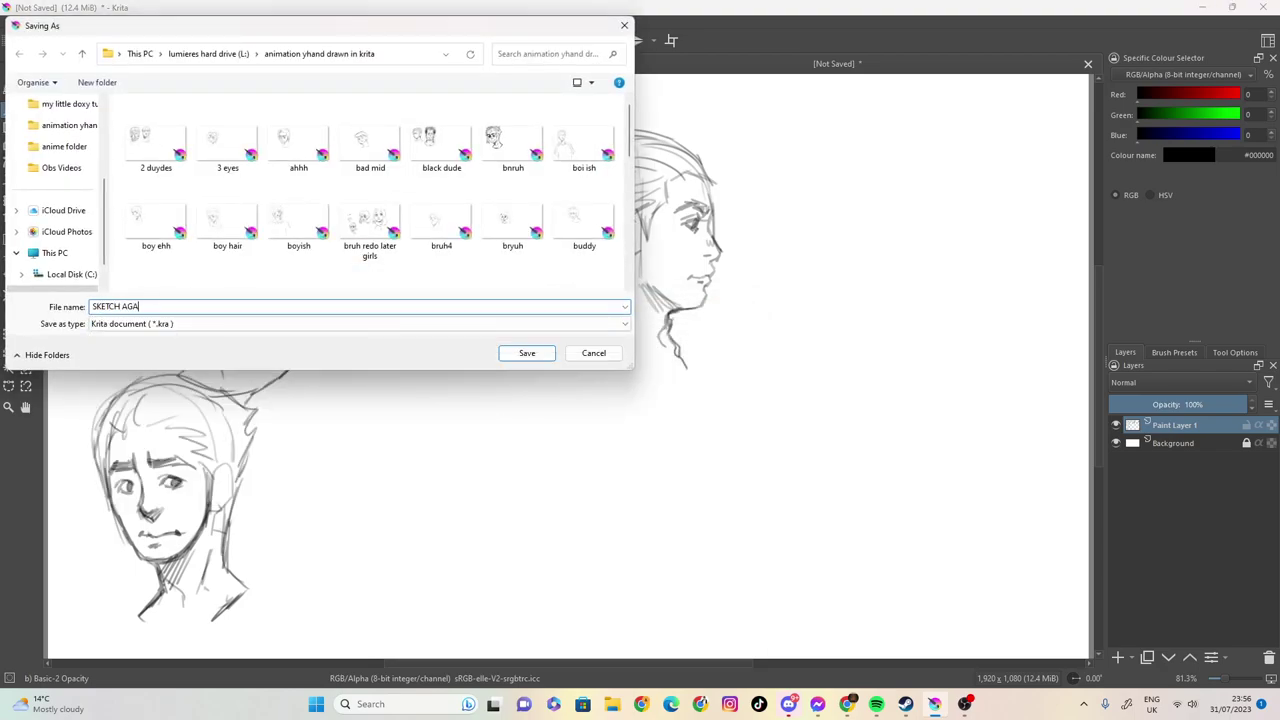
key(Return)
key(ctrl+q)
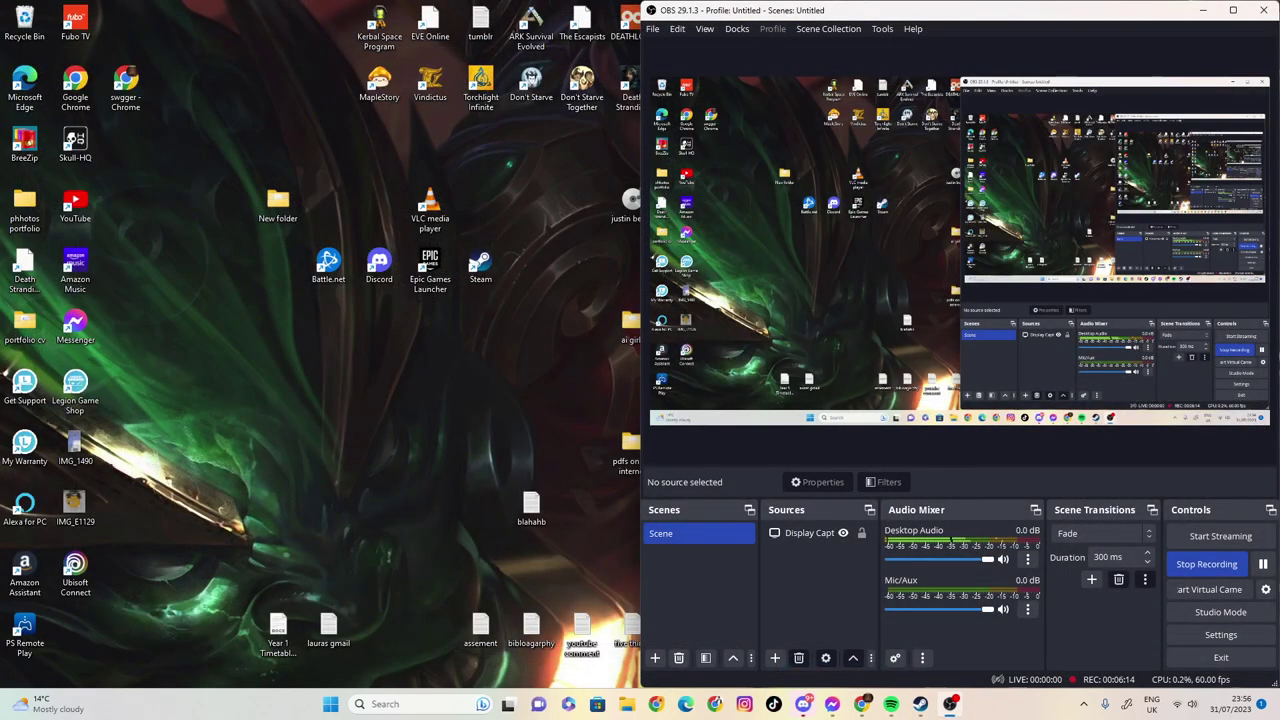